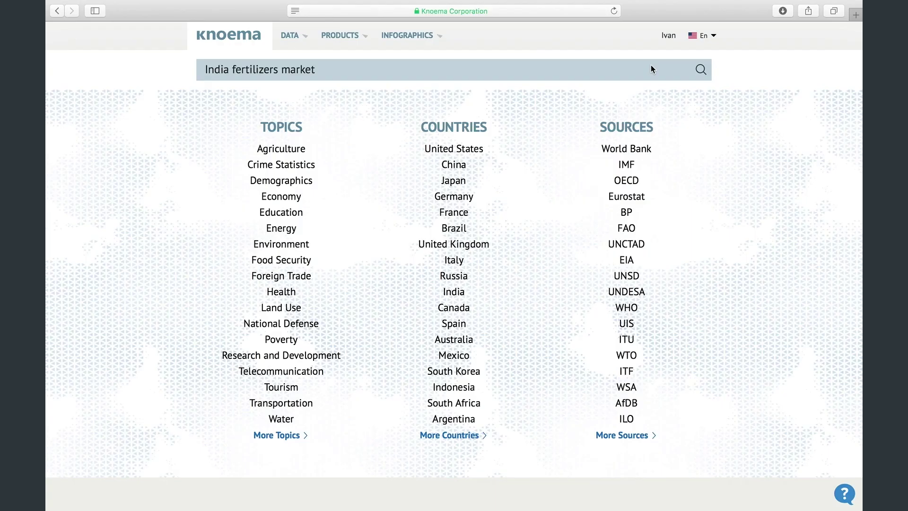
Search the data portal for "United States GDP".
triple_click(475, 72)
text(Calif)
key(super+a)
text(United States GDP)
click(701, 72)
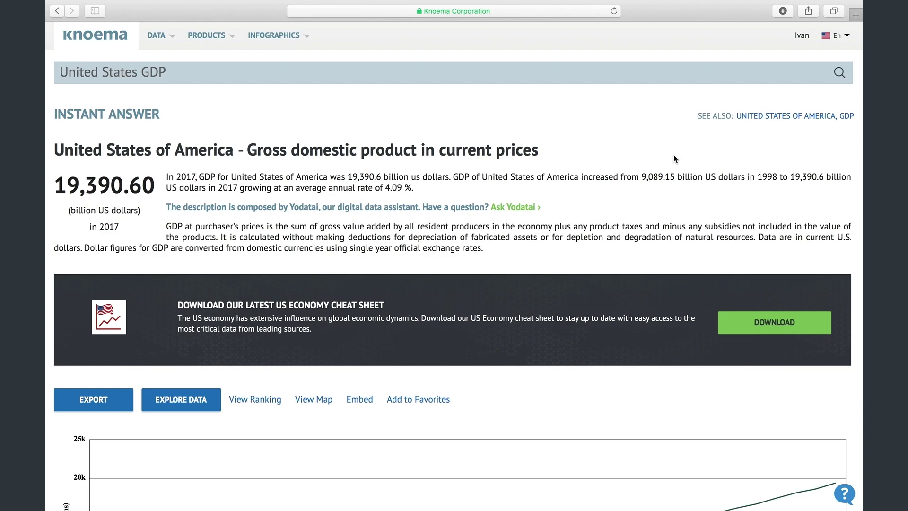
Check the export formats offered for the United States GDP chart, and add the indicator to favorites.
scroll(673, 155, down, 2)
scroll(674, 155, down, 5)
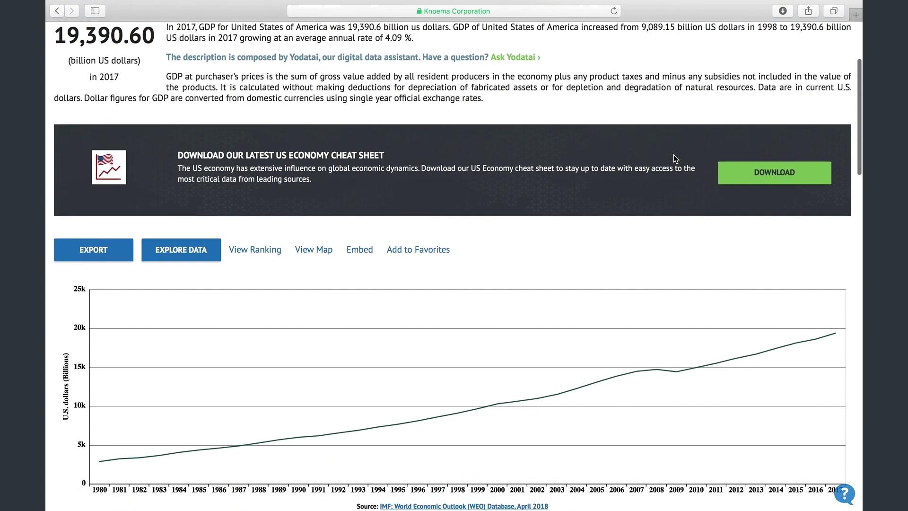
scroll(674, 154, up, 1)
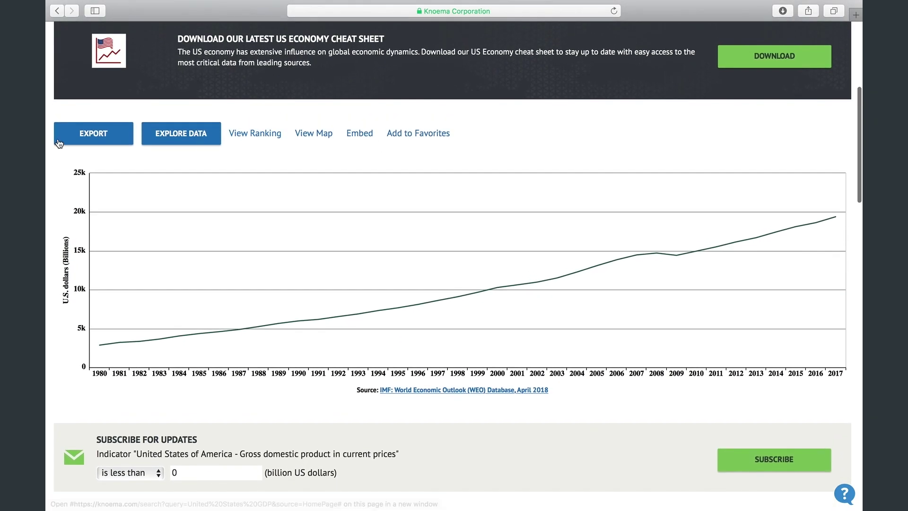
click(93, 143)
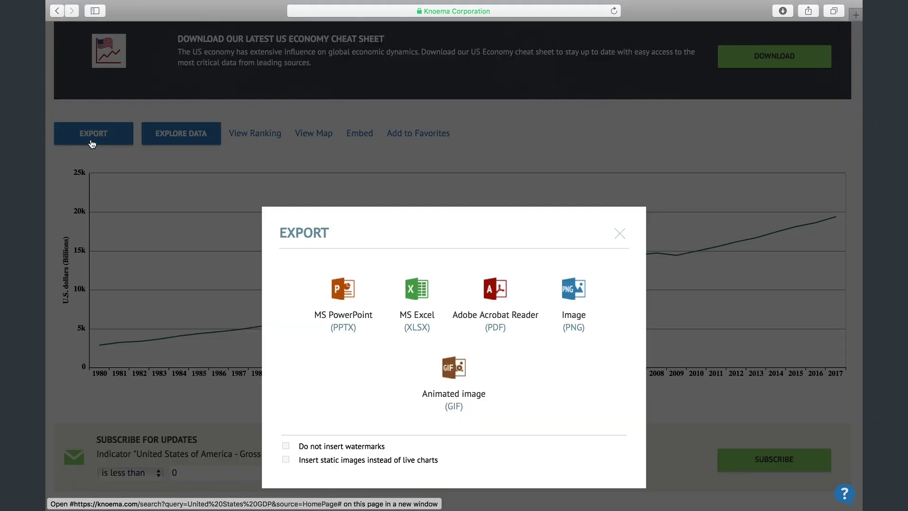
click(619, 234)
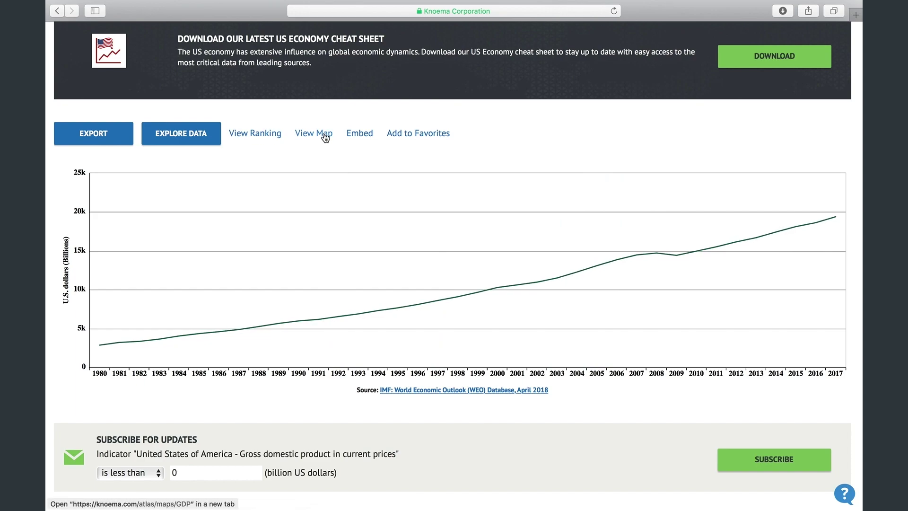
click(442, 135)
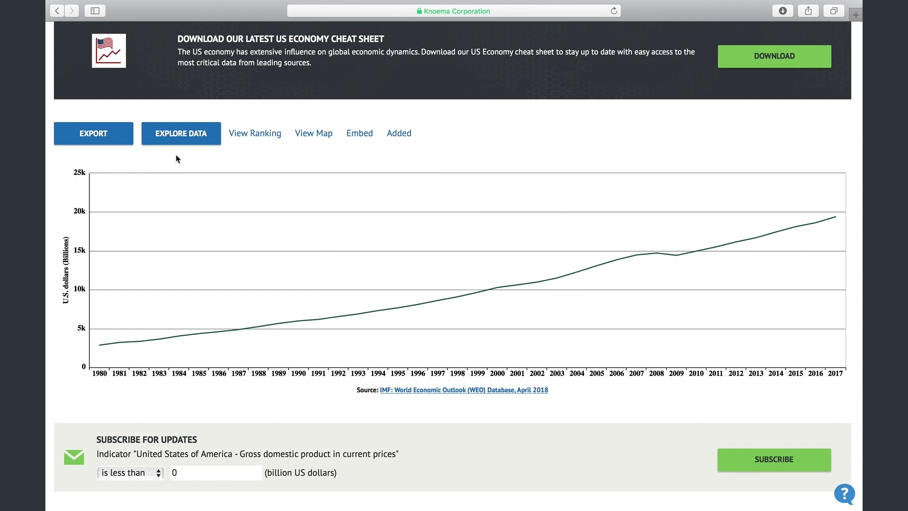
Explore the GDP indicator in its source dataset and extend the time range's end date to 2023.
click(180, 137)
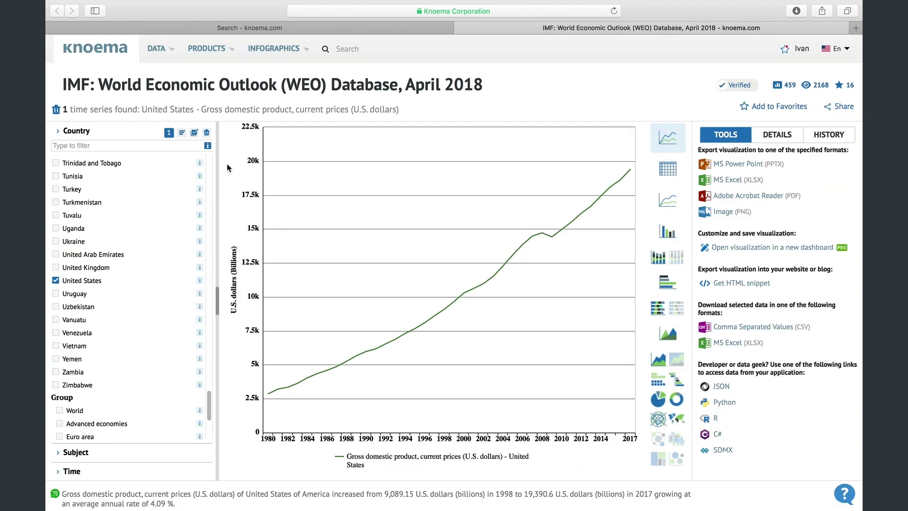
click(93, 474)
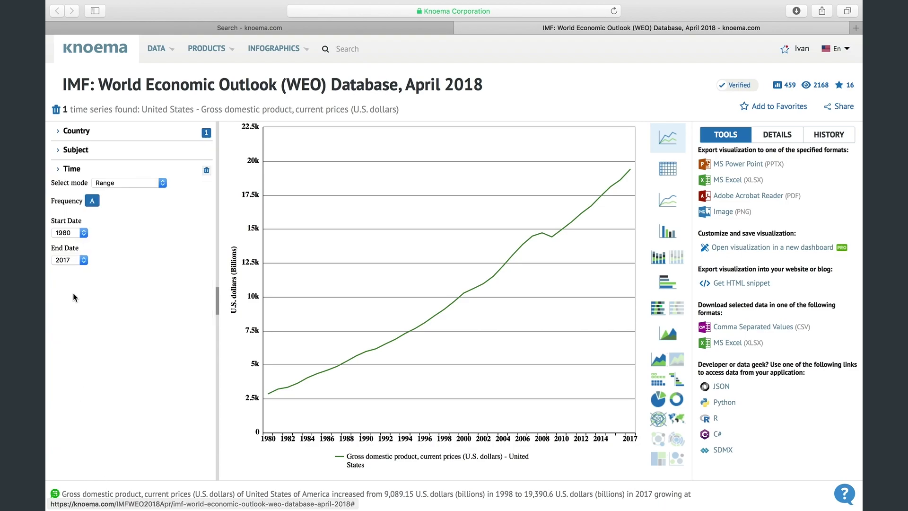
click(66, 259)
click(69, 317)
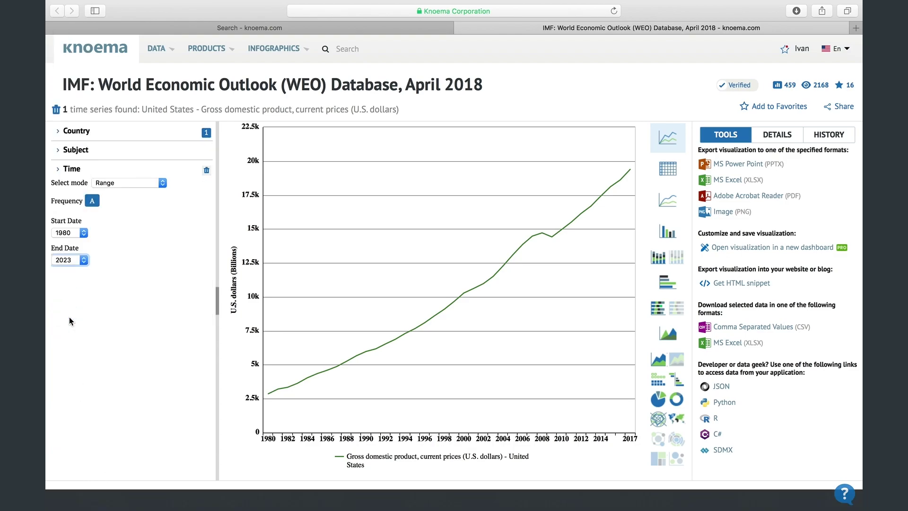
Replace the charted subject with "Gross domestic product, constant prices (Percent change)".
click(109, 150)
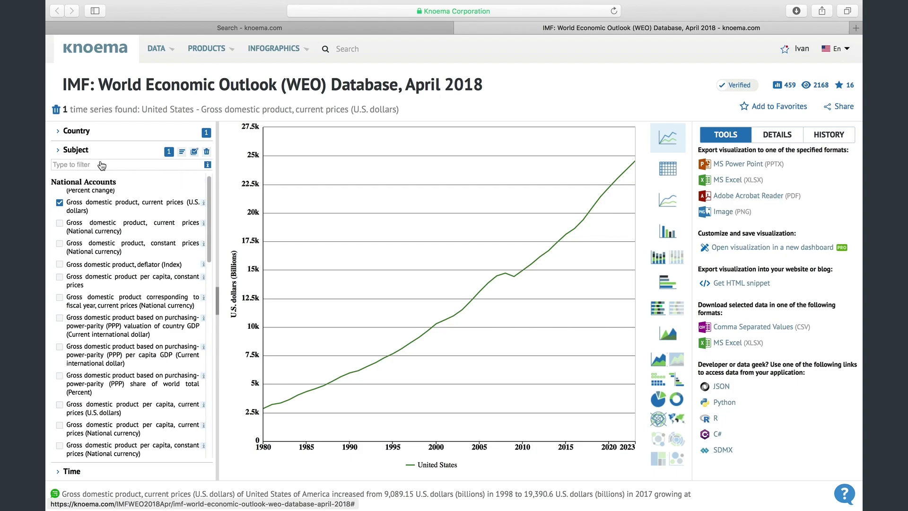
click(60, 202)
click(59, 198)
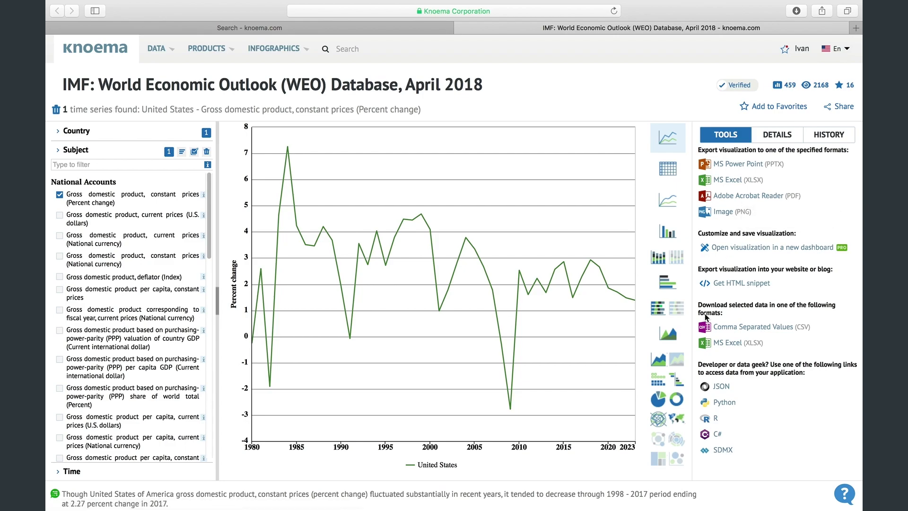
Return to the search results and open the full list of matching time series.
click(284, 28)
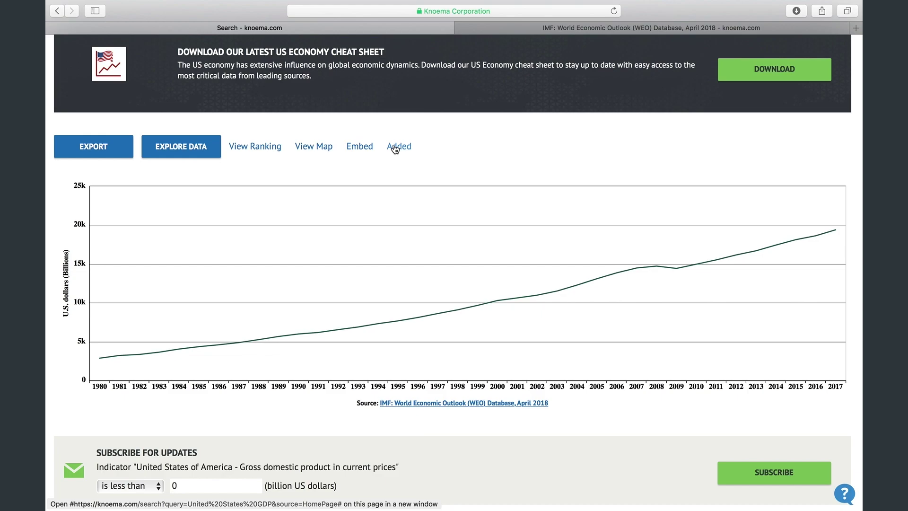
scroll(395, 148, down, 15)
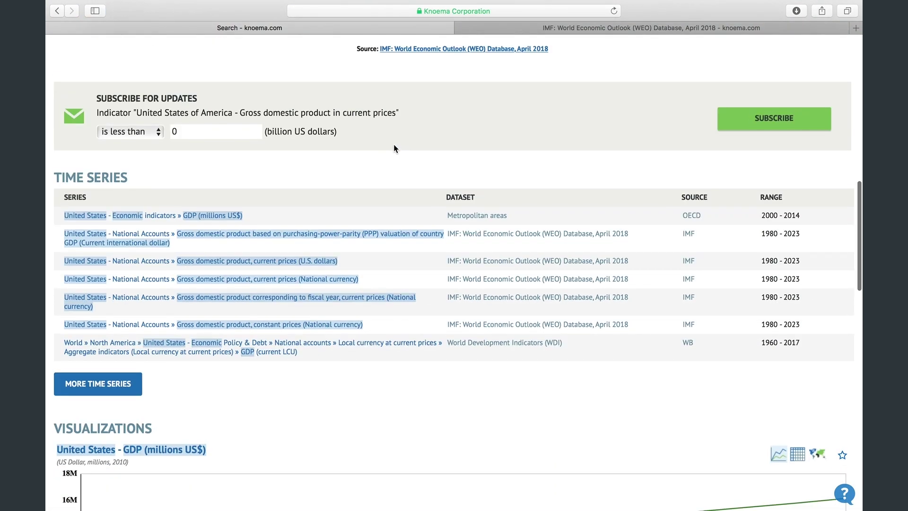
click(98, 384)
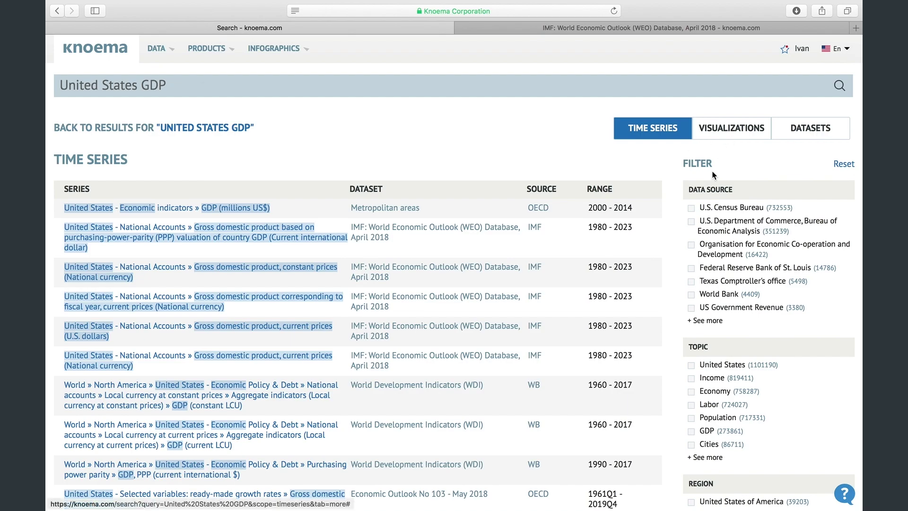
Filter the time series to quarterly data frequency and a last update in 2018.
scroll(709, 161, down, 5)
scroll(702, 169, down, 2)
click(692, 349)
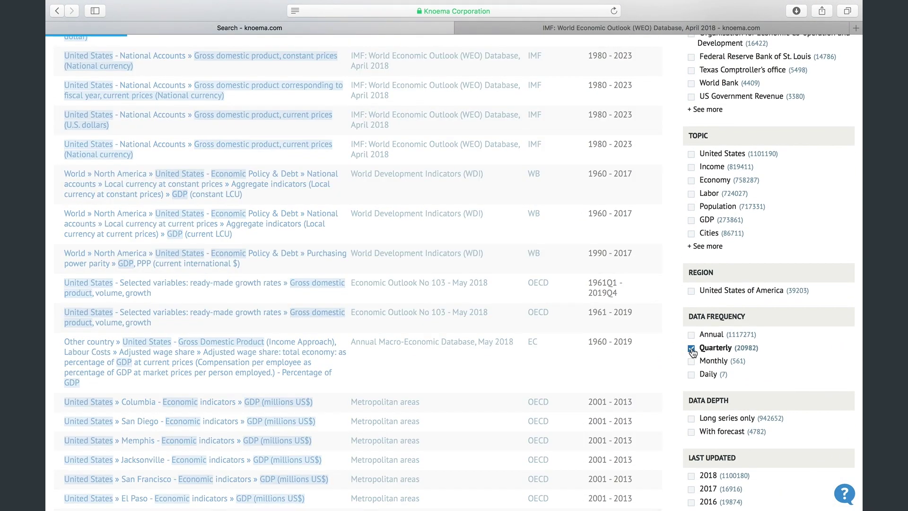
scroll(693, 369, down, 3)
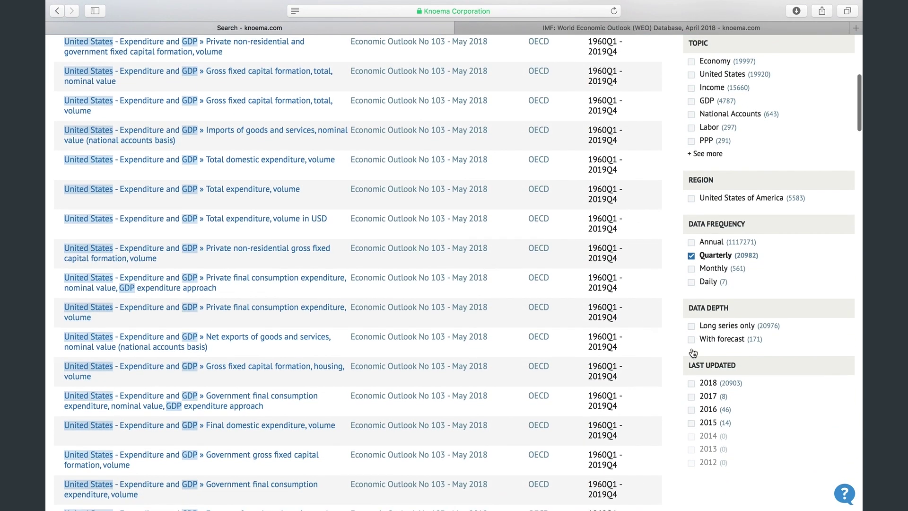
click(692, 387)
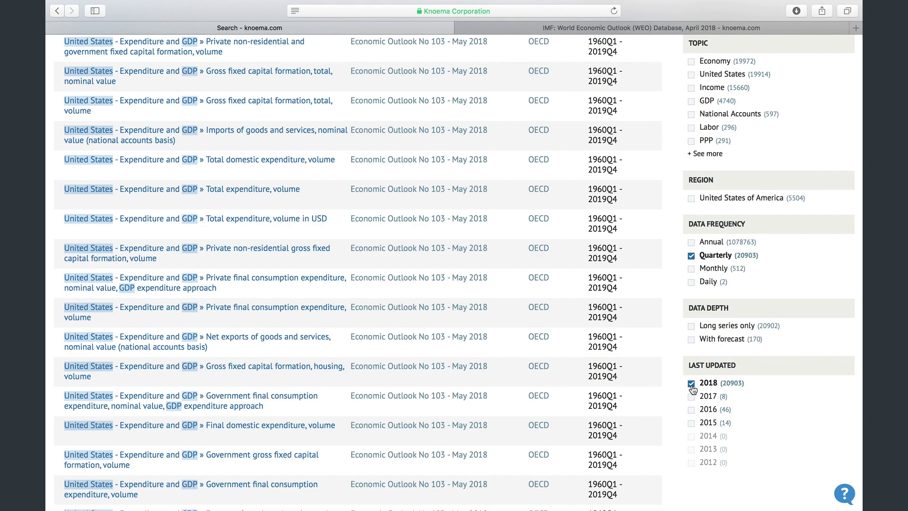
Preview the first series, United States gross domestic product, volume, growth, and add it to favorites.
scroll(692, 389, up, 7)
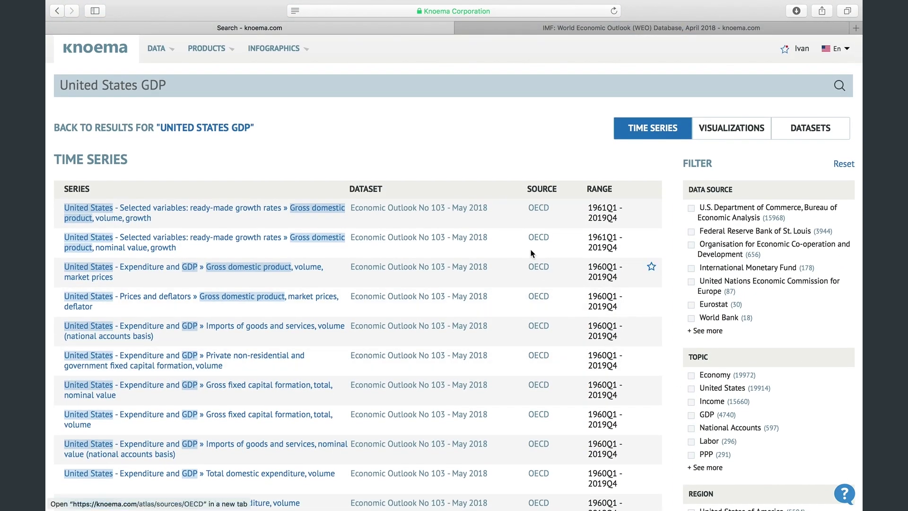
click(503, 220)
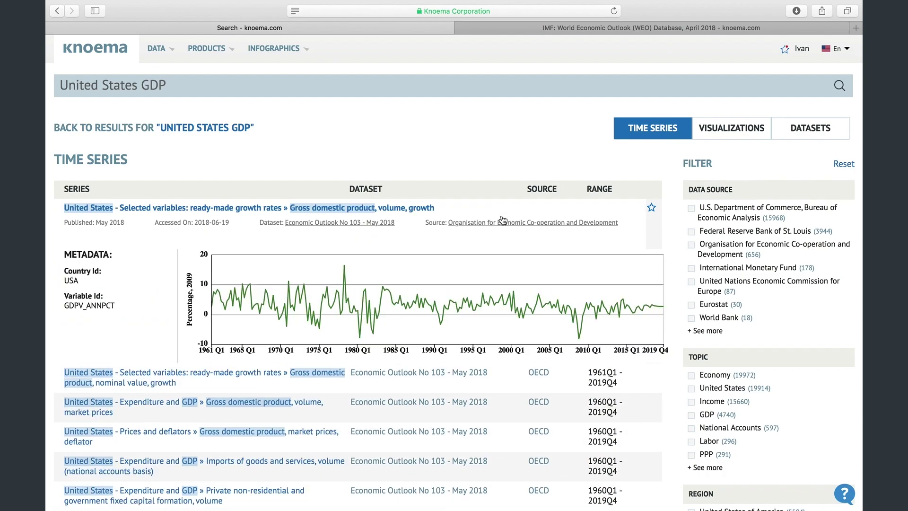
click(652, 207)
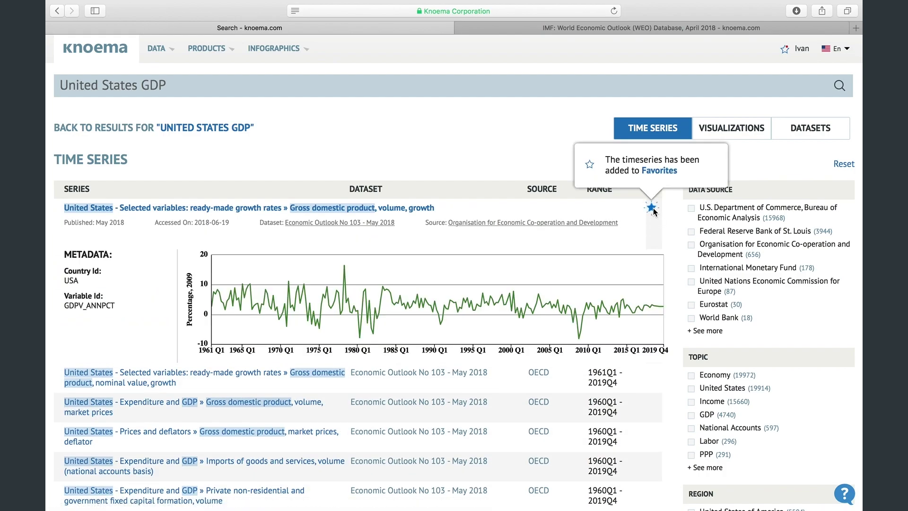
Open the series' source dataset, Economic Outlook No 103 - May 2018, and limit the frequency to quarterly.
click(364, 223)
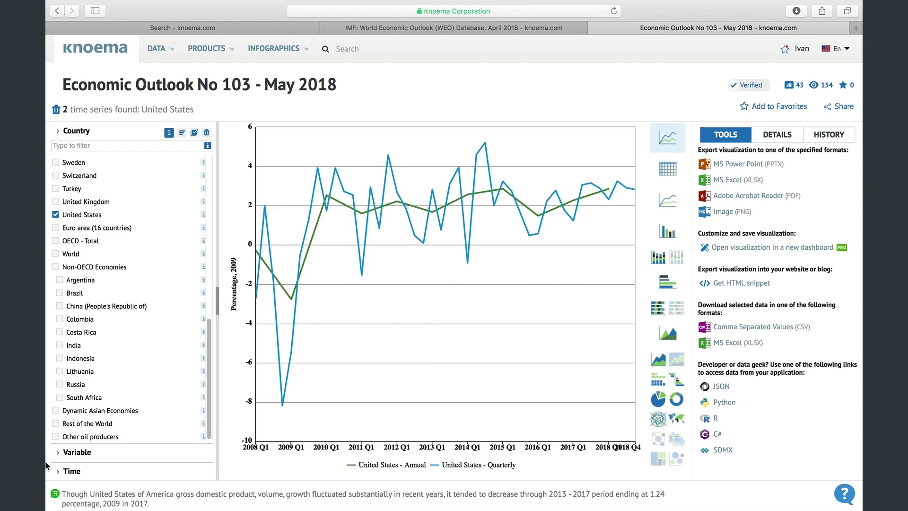
click(97, 475)
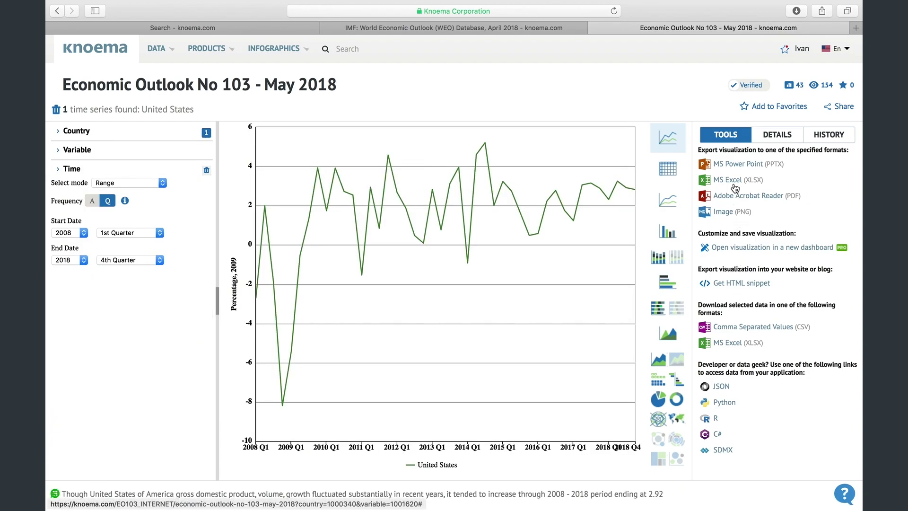
Switch the search results to datasets and open "National Income and Product Accounts: Domestic Product and Income, United States".
click(167, 28)
click(828, 130)
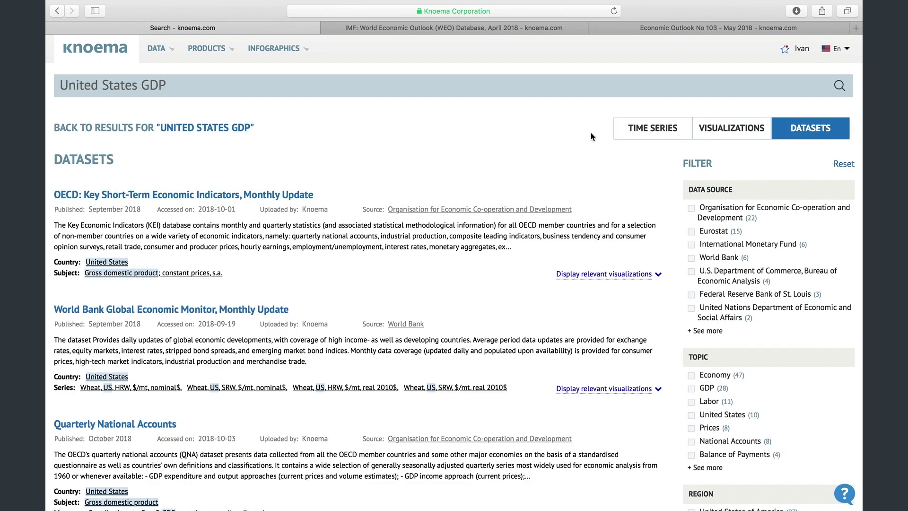
scroll(481, 198, down, 5)
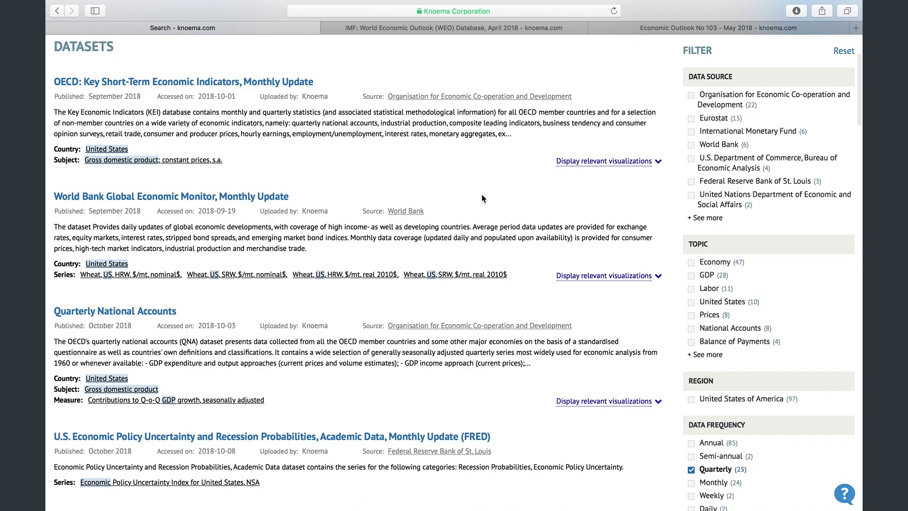
scroll(482, 197, down, 1)
scroll(481, 198, down, 1)
scroll(483, 198, down, 2)
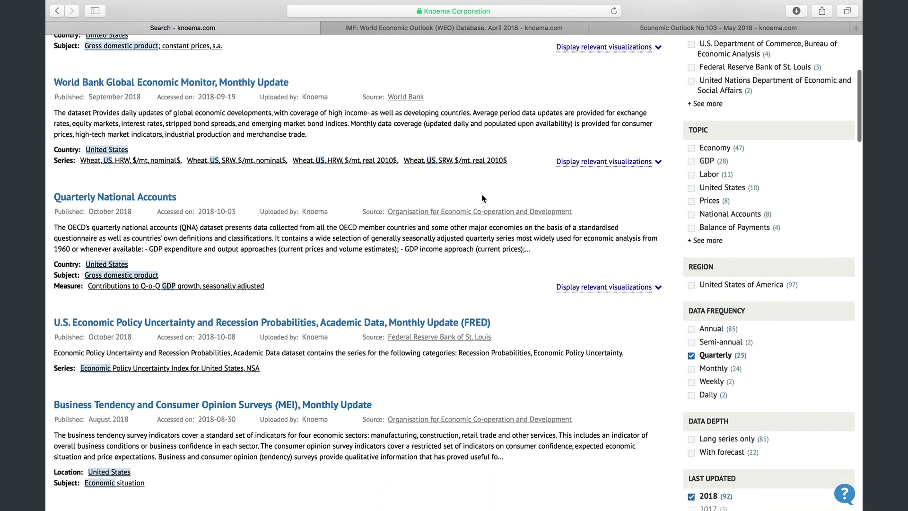
scroll(482, 195, down, 3)
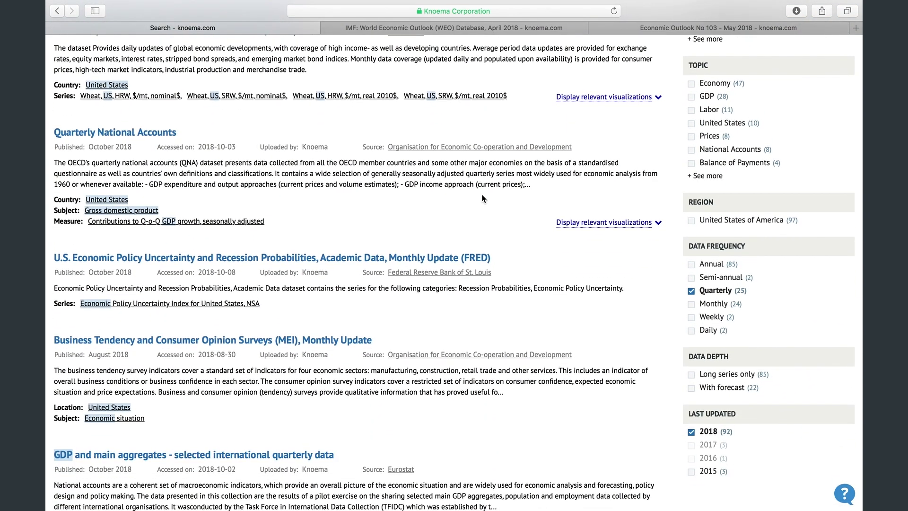
scroll(483, 198, down, 6)
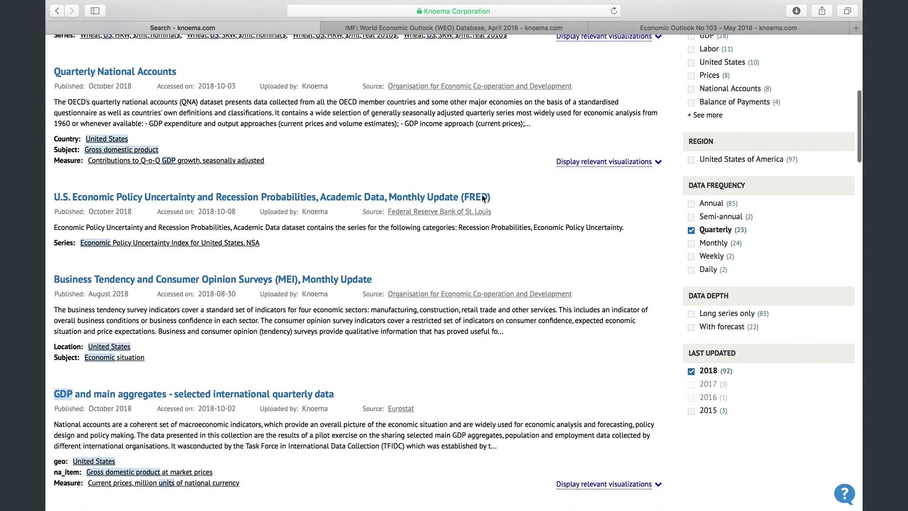
scroll(483, 197, down, 9)
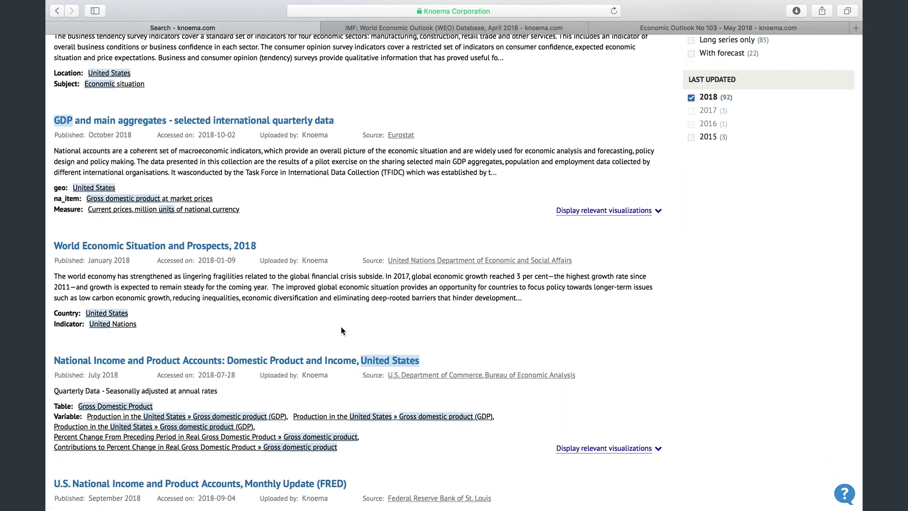
click(321, 363)
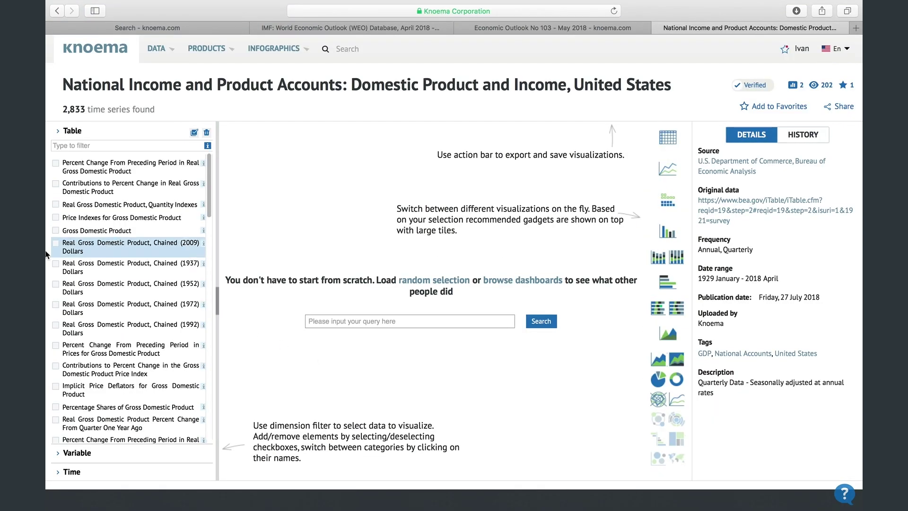
Plot quarterly Gross domestic product from the "Percent Change From Preceding Period in Real Gross Domestic Product" table as a line chart.
click(106, 171)
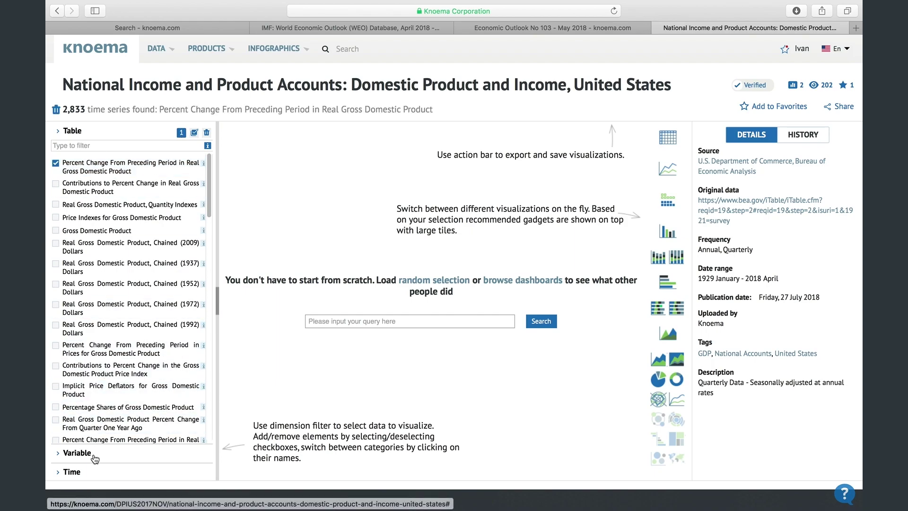
click(77, 453)
click(87, 206)
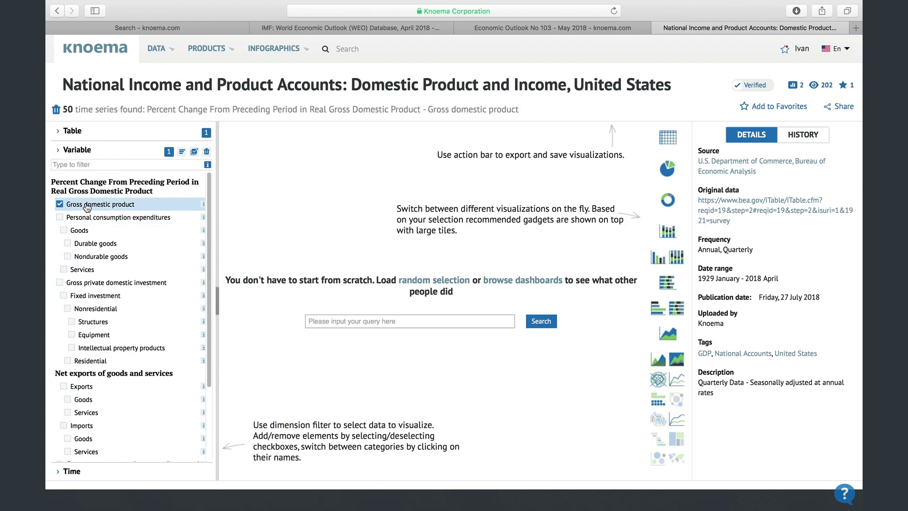
click(73, 472)
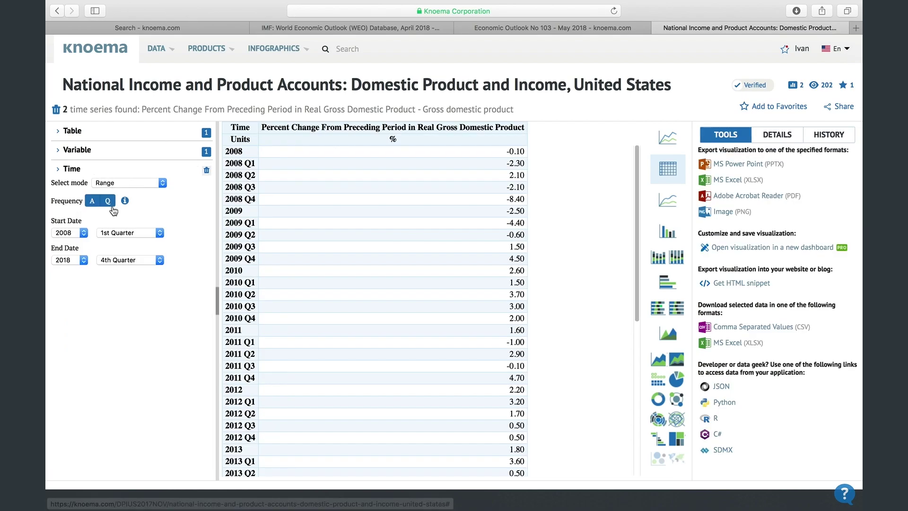
click(677, 135)
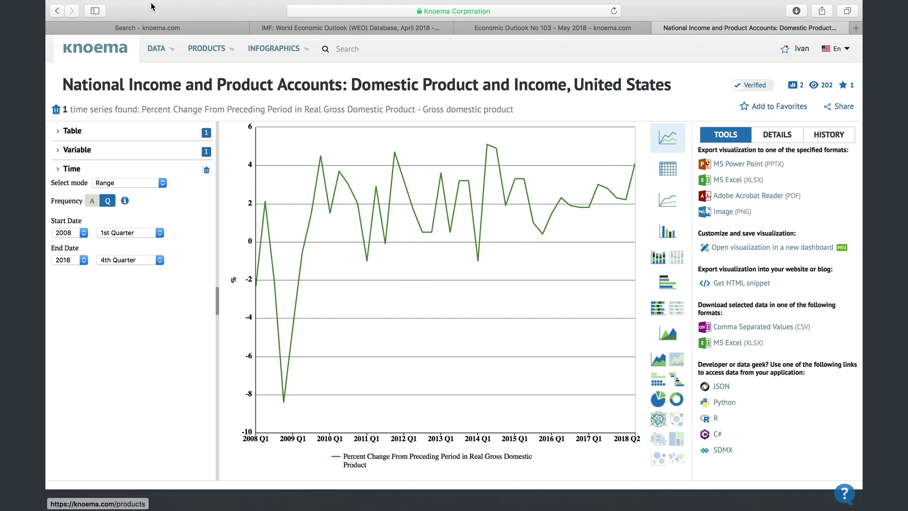
Go back from the dataset list to the main search results for "United States GDP".
click(145, 27)
scroll(256, 156, up, 15)
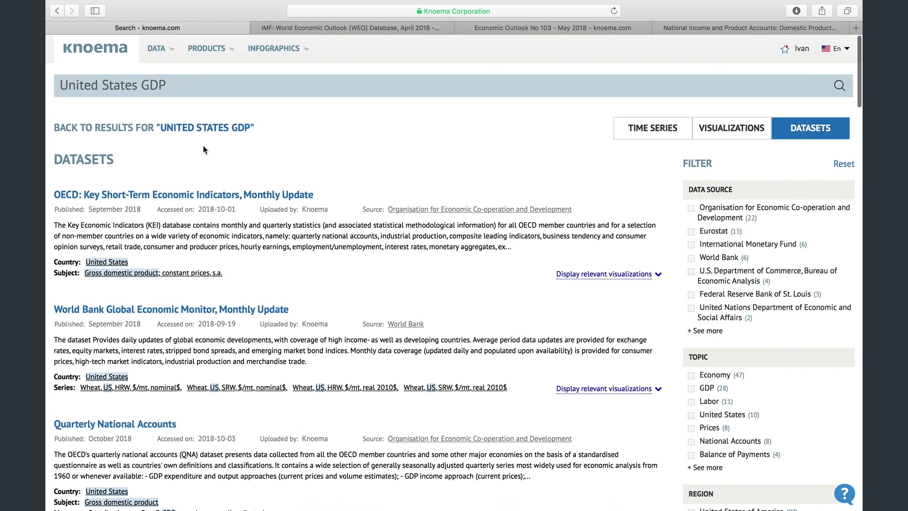
click(205, 132)
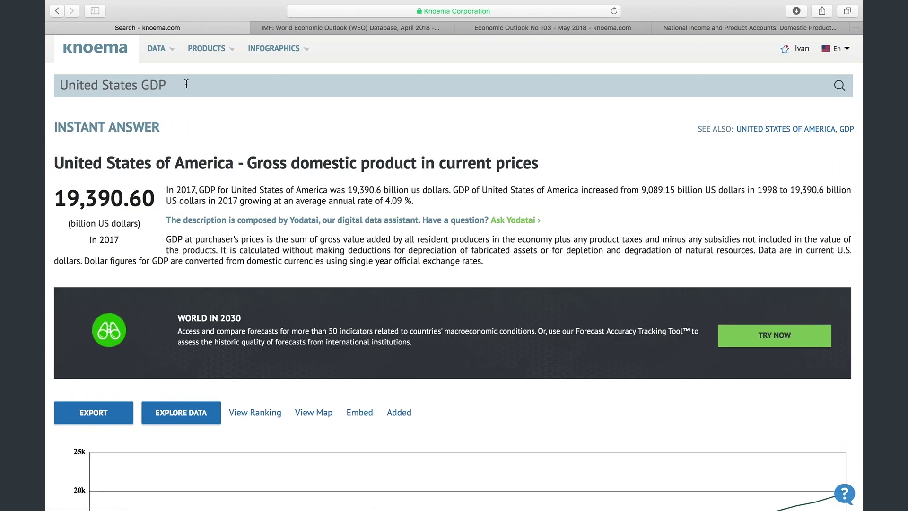
Search for "GDP" without a country and look through the country ranking and other results.
drag(143, 86, 47, 81)
text(G)
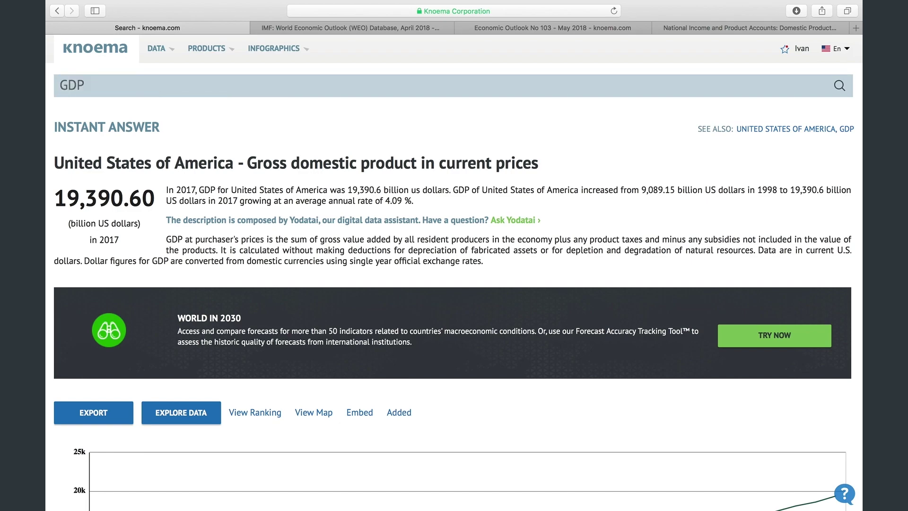
key(Return)
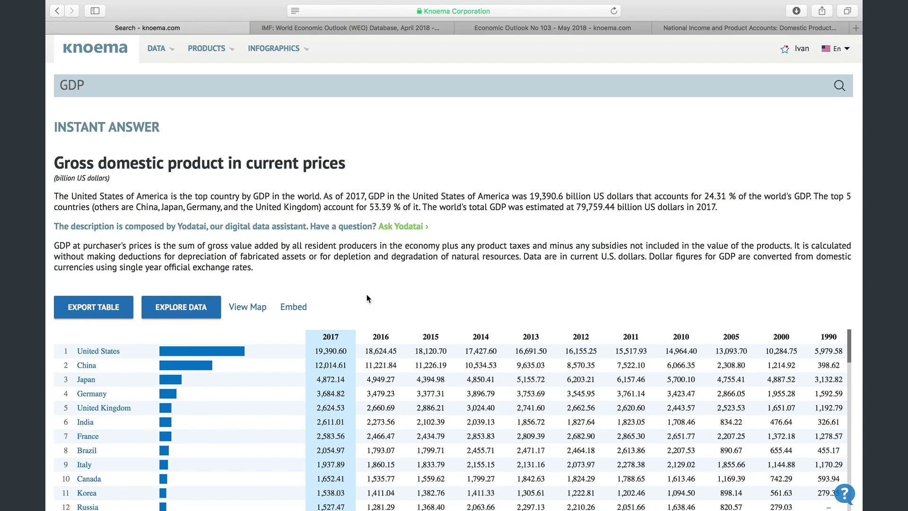
scroll(367, 298, down, 5)
scroll(367, 298, down, 10)
scroll(367, 298, up, 15)
Open the favorites, select both saved United States GDP series and export them to XLSX.
click(785, 49)
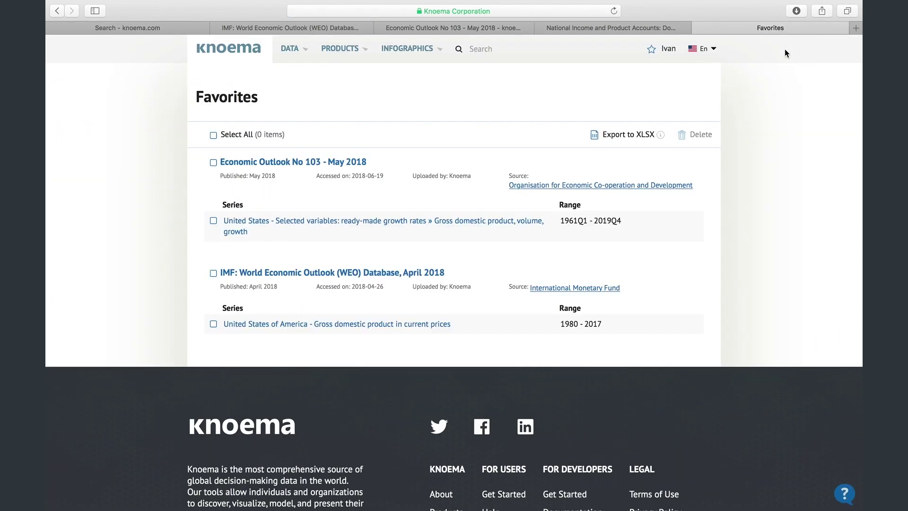
click(213, 221)
click(213, 324)
click(631, 137)
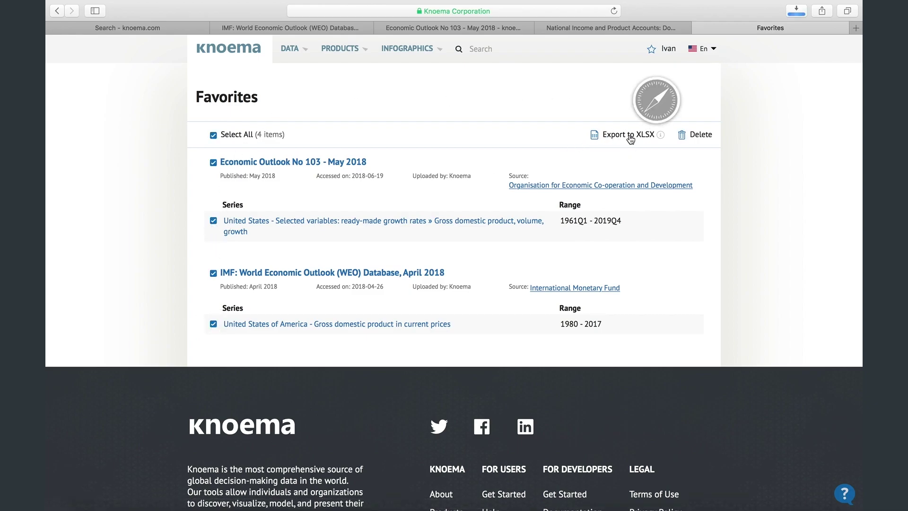